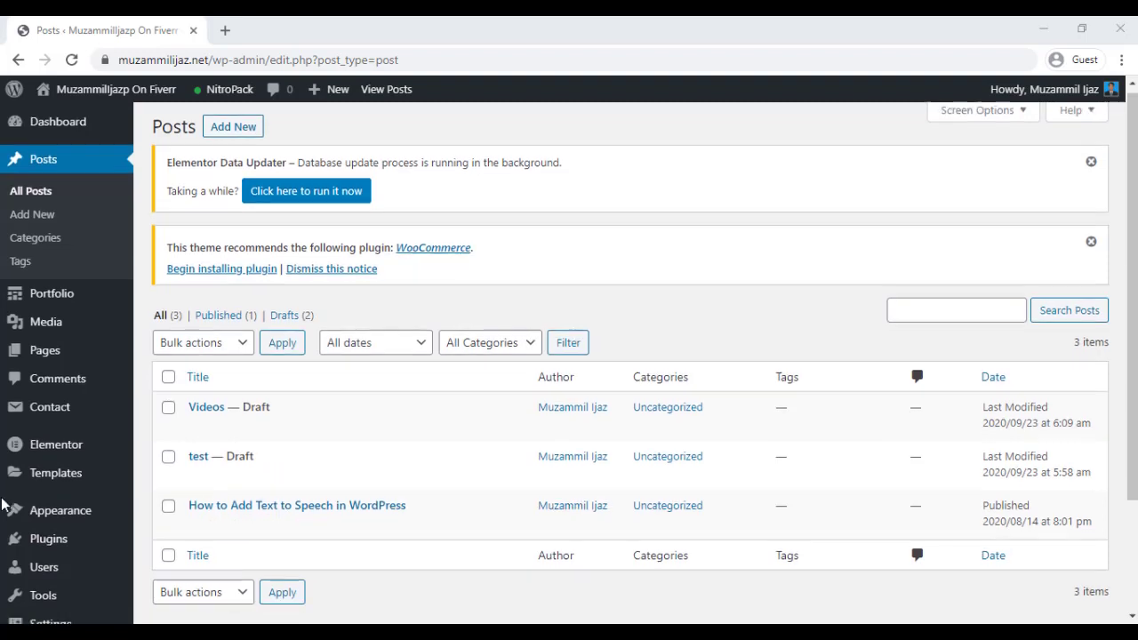
- Open the page for adding new plugins and search the plugin directory for "age gate"
scroll(17, 498, "down", 1)
mouse_move(53, 462)
left_click(169, 490)
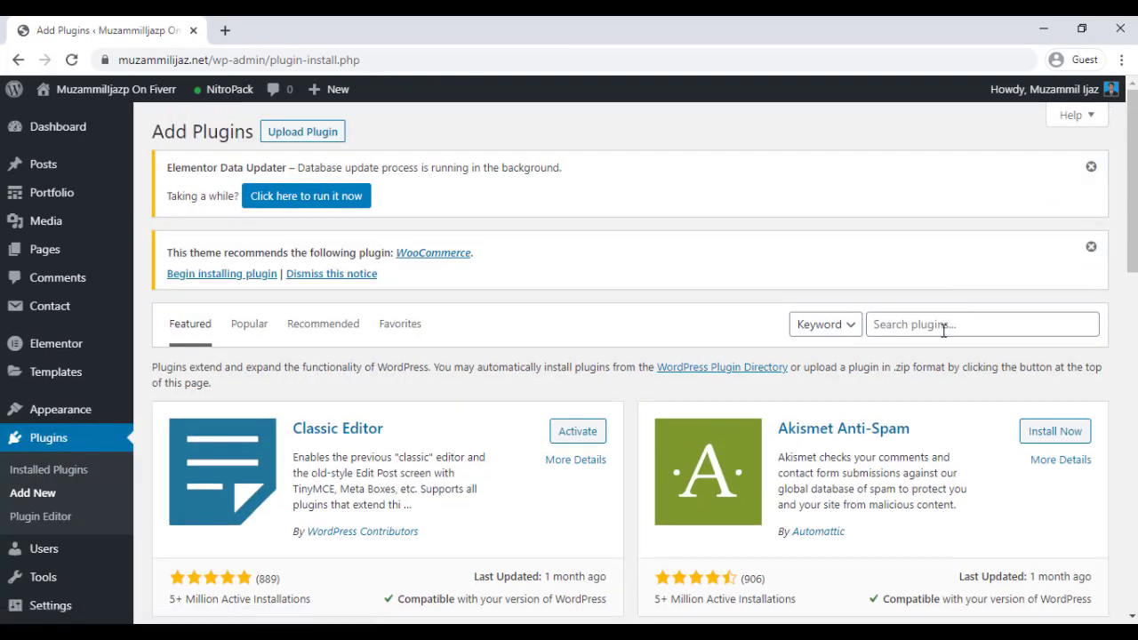
left_click(943, 329)
type("agfe")
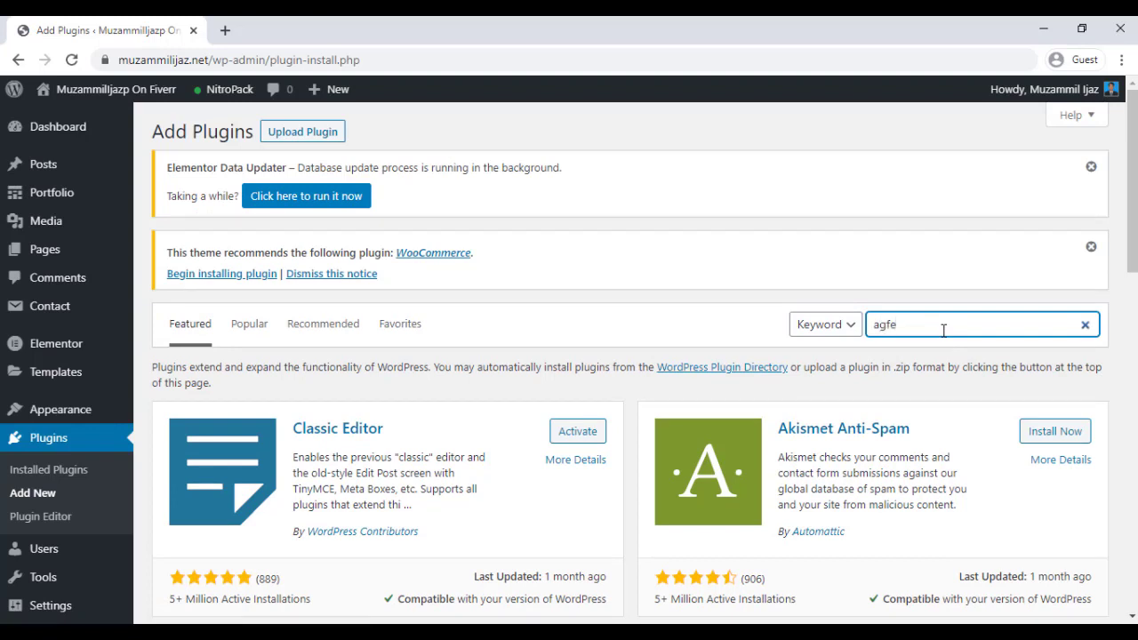
key("BackSpace")
key("BackSpace")
type("e gate")
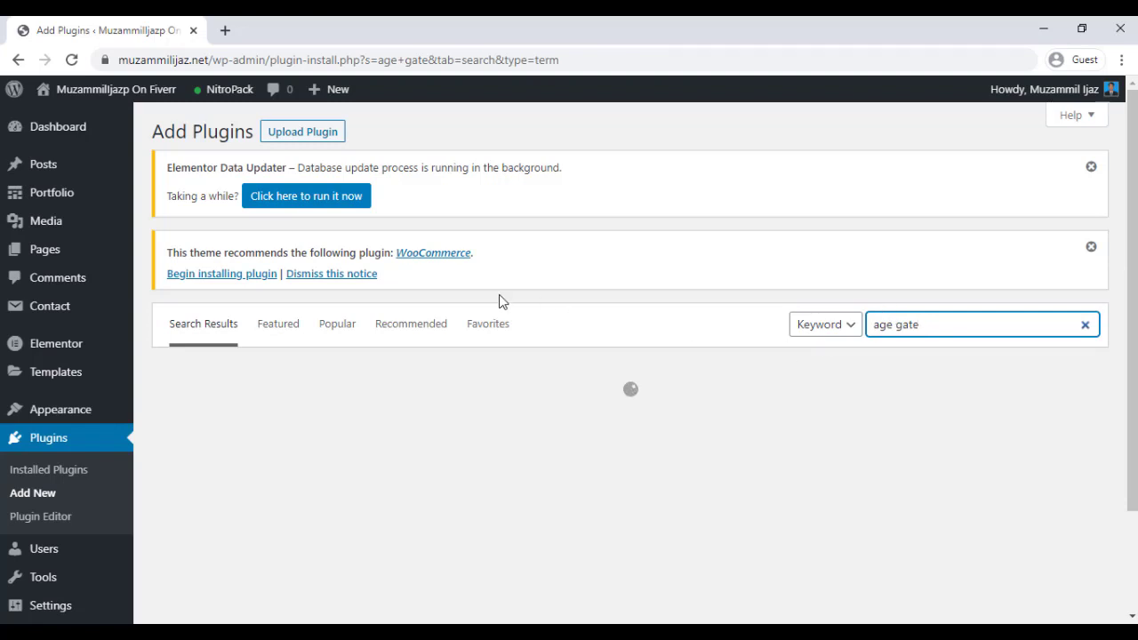
- Install the Age Gate plugin from the search results and activate it
scroll(501, 299, "down", 1)
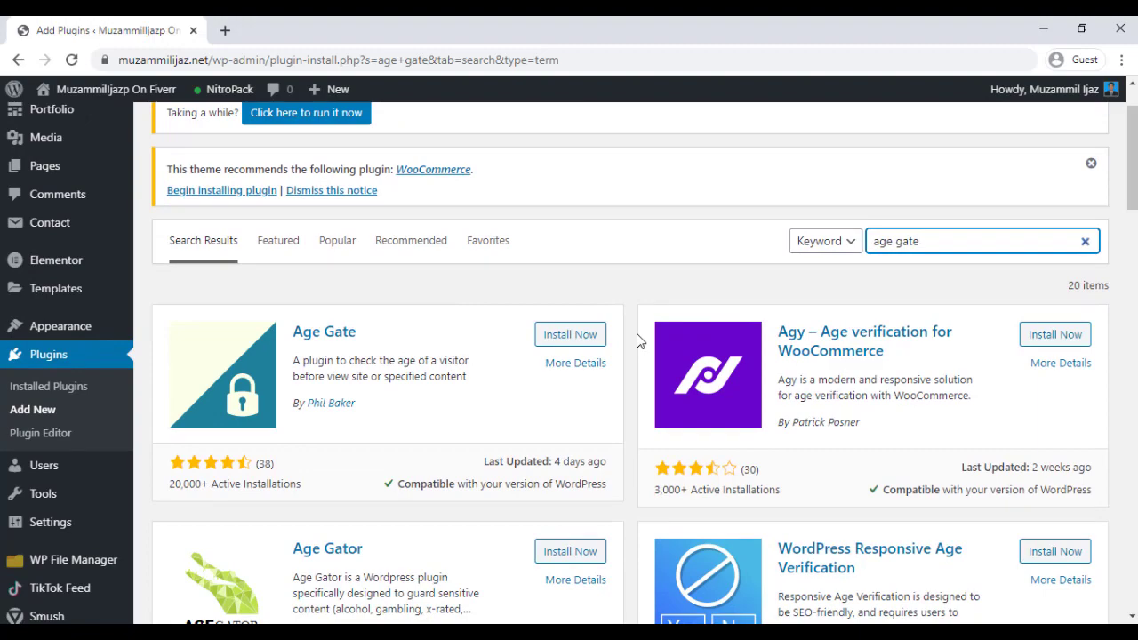
scroll(912, 305, "down", 3)
scroll(480, 343, "up", 3)
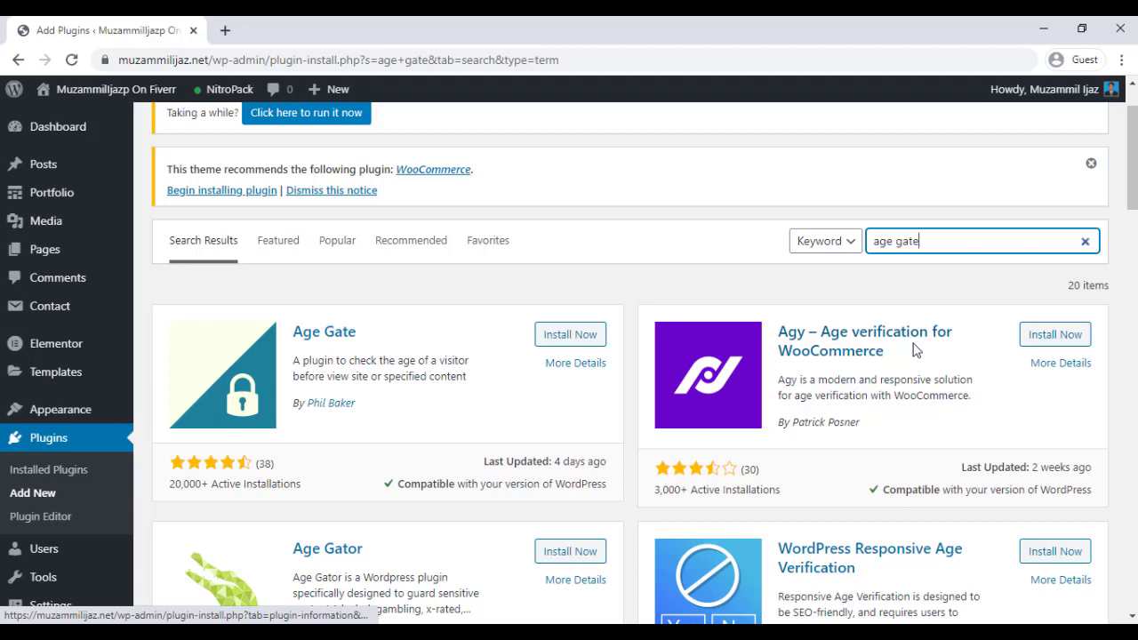
left_click(548, 336)
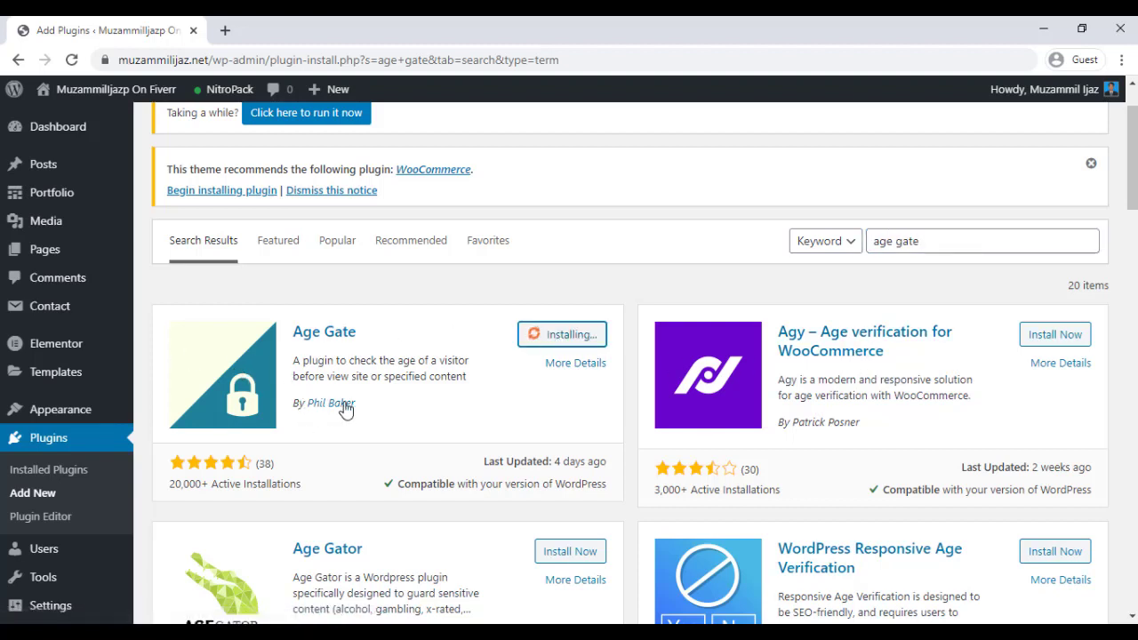
left_click(570, 345)
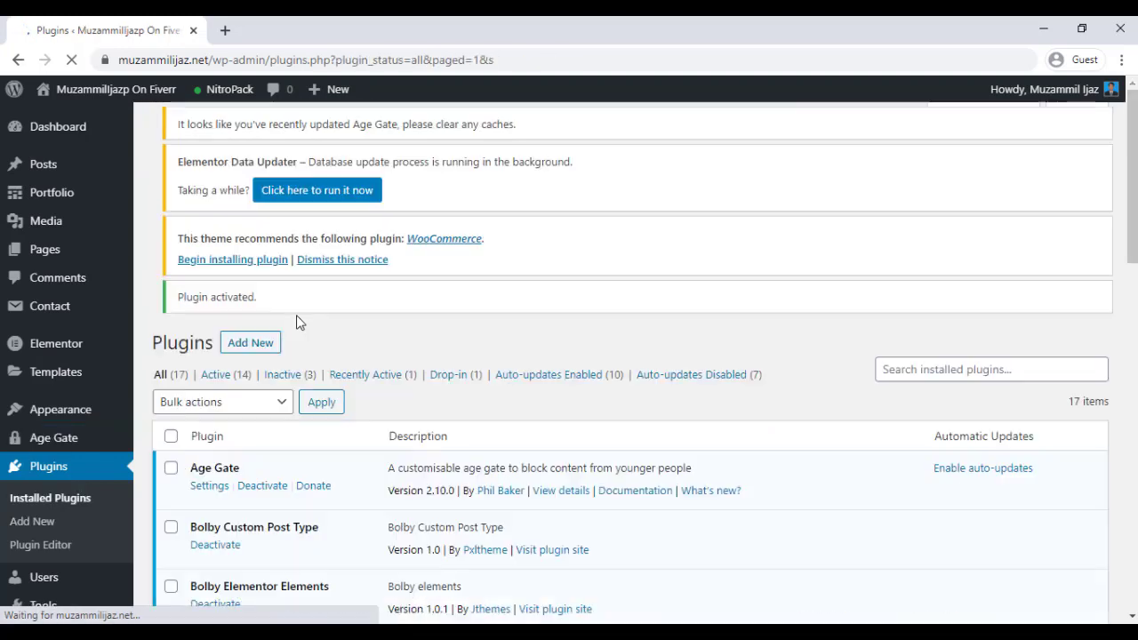
- Open the Age Gate plugin's restriction settings and set the default age to 18
scroll(299, 322, "down", 2)
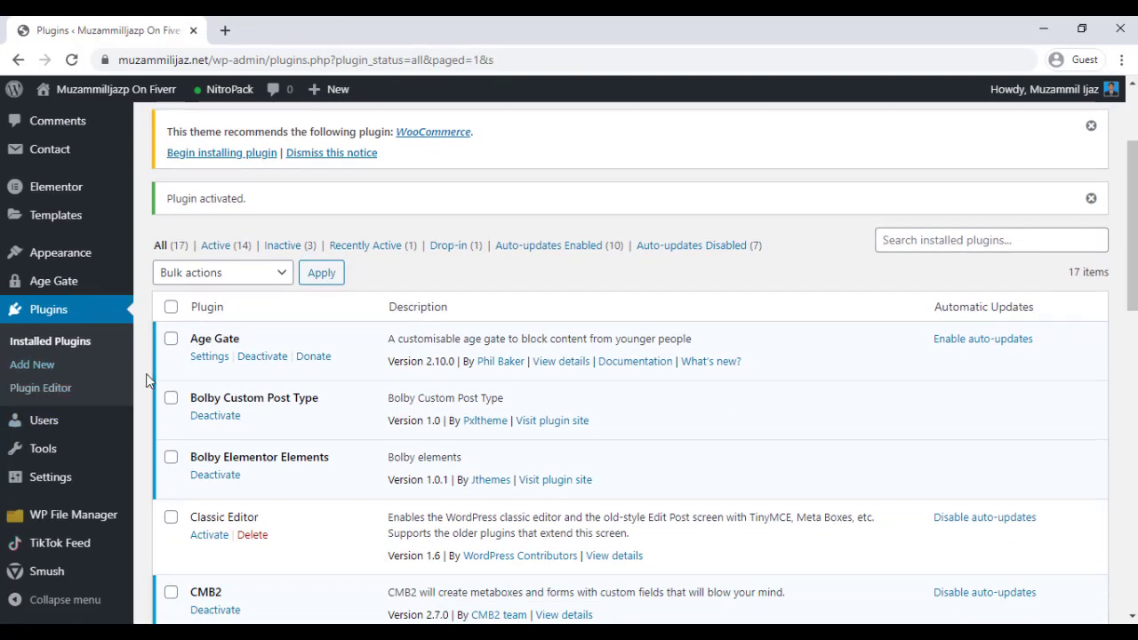
left_click(206, 360)
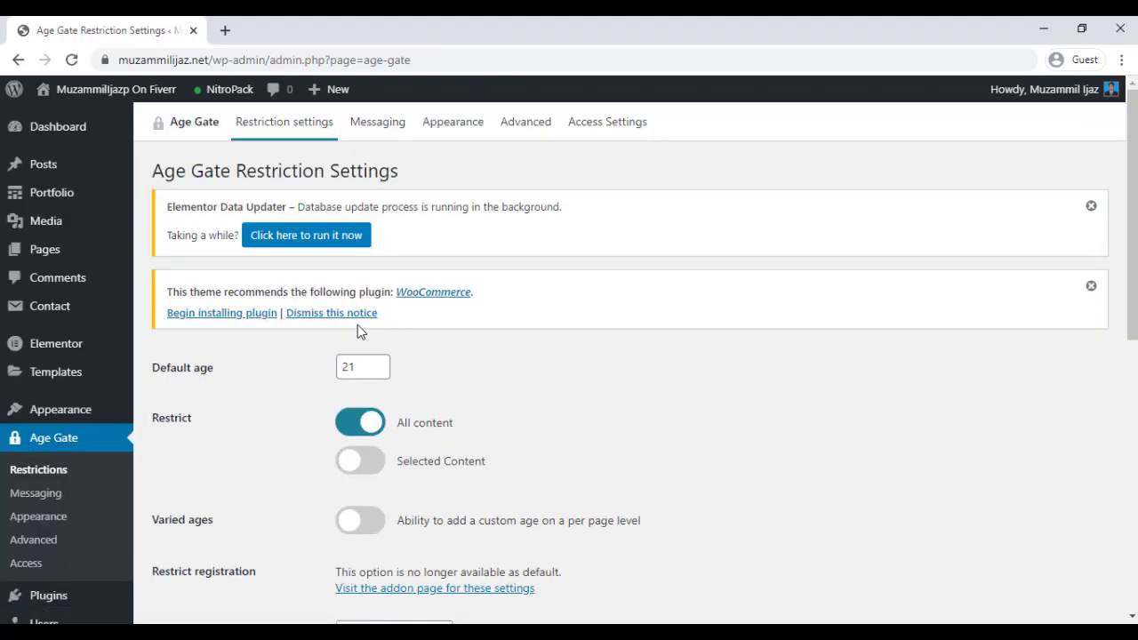
scroll(357, 324, "down", 2)
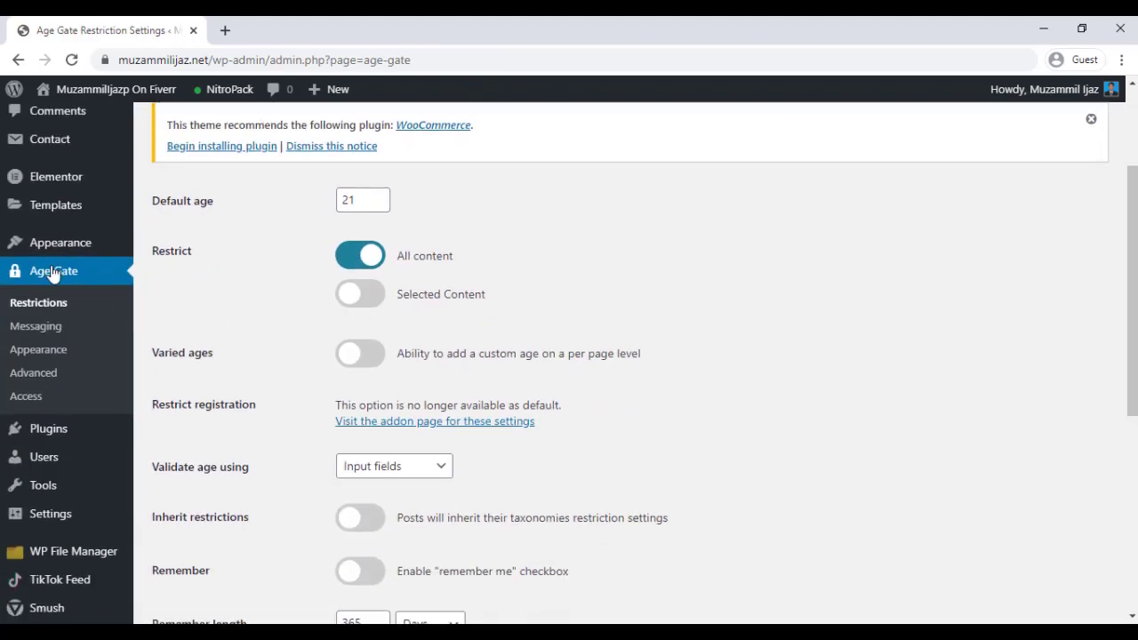
left_click(382, 205)
left_click(383, 205)
left_click(382, 205)
- Examine the age validation methods and the remember, date format, rechallenge and redirect options in the restriction settings
scroll(361, 360, "down", 1)
scroll(361, 359, "down", 2)
left_click(430, 217)
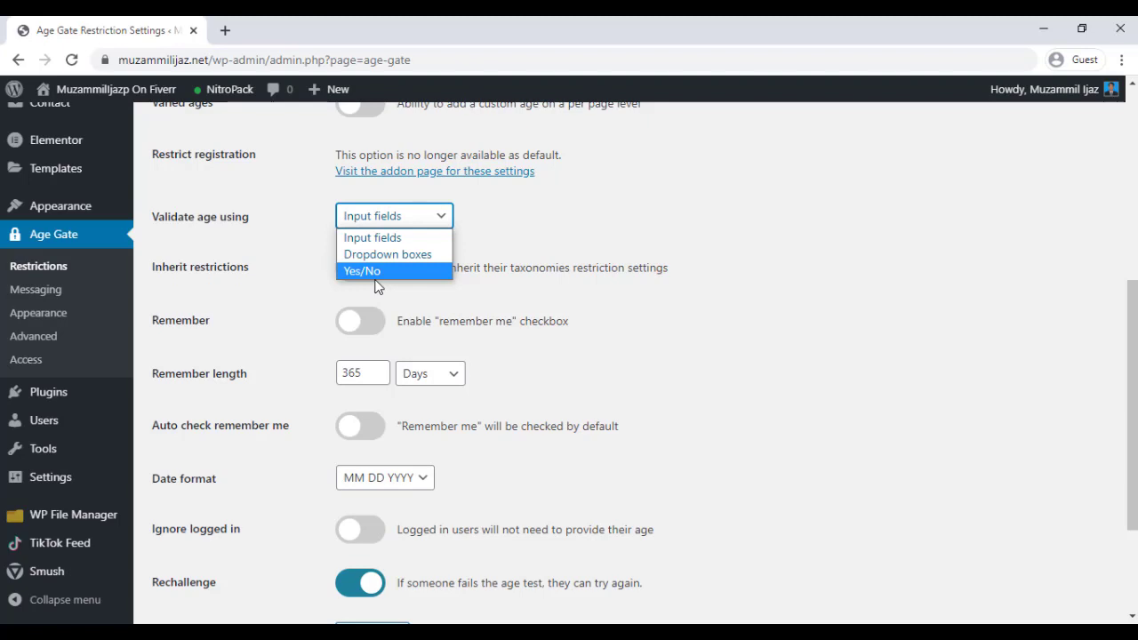
left_click(635, 350)
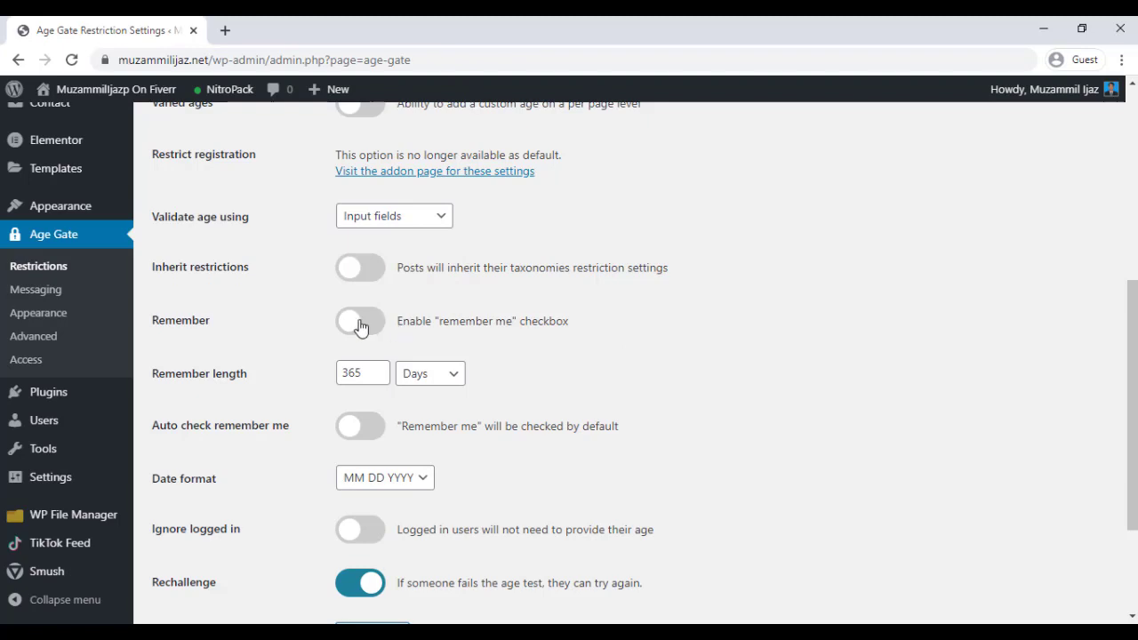
scroll(360, 327, "down", 1)
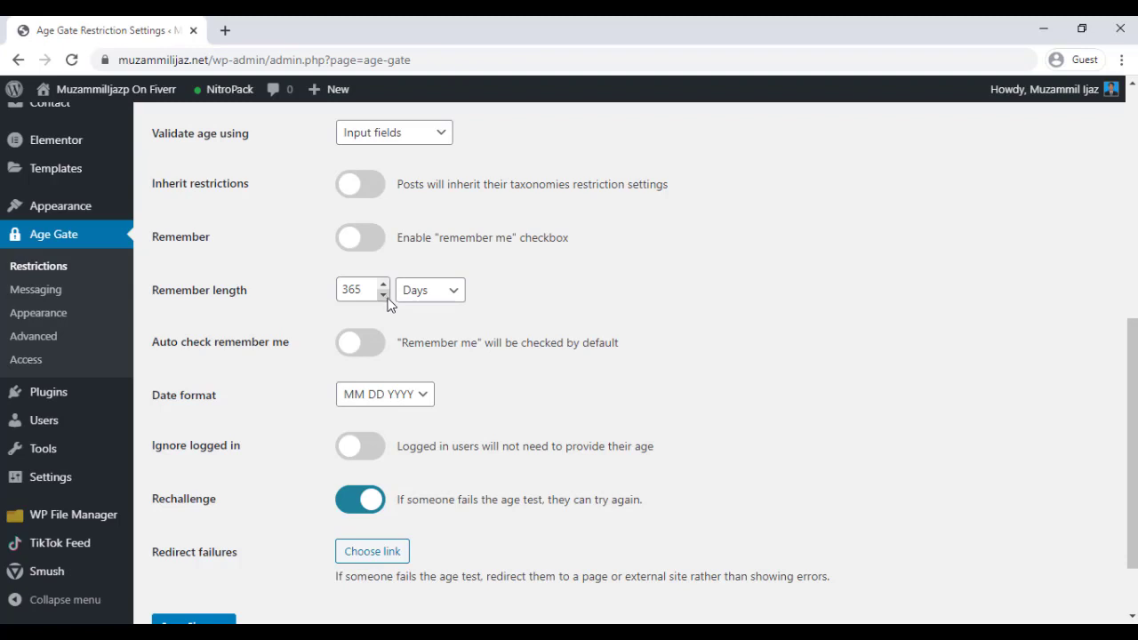
scroll(388, 305, "down", 2)
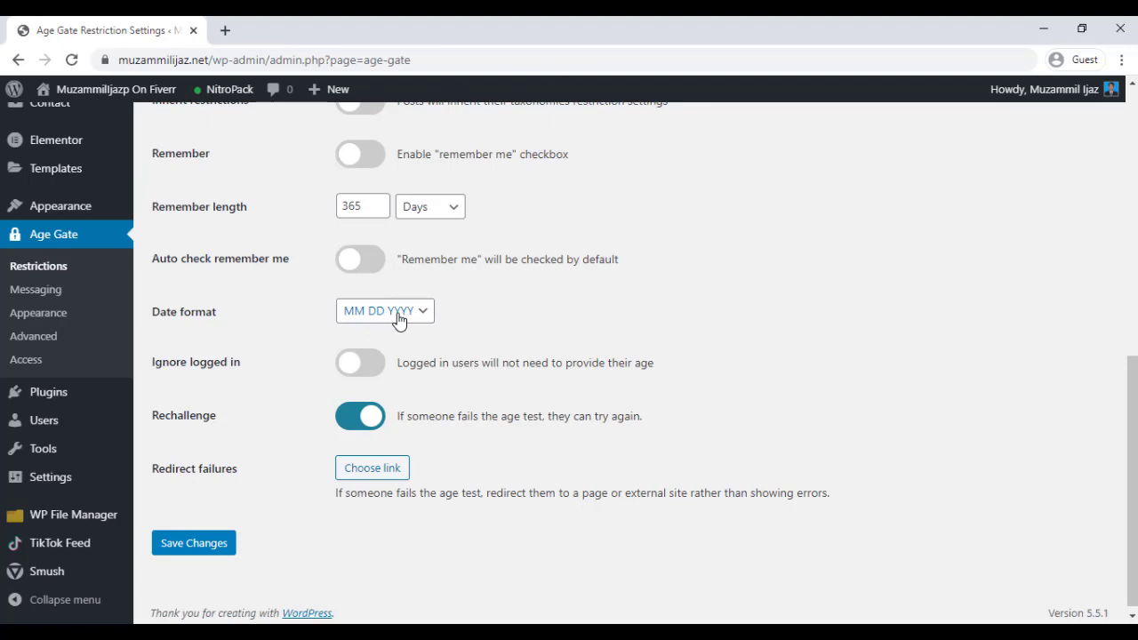
scroll(400, 321, "down", 1)
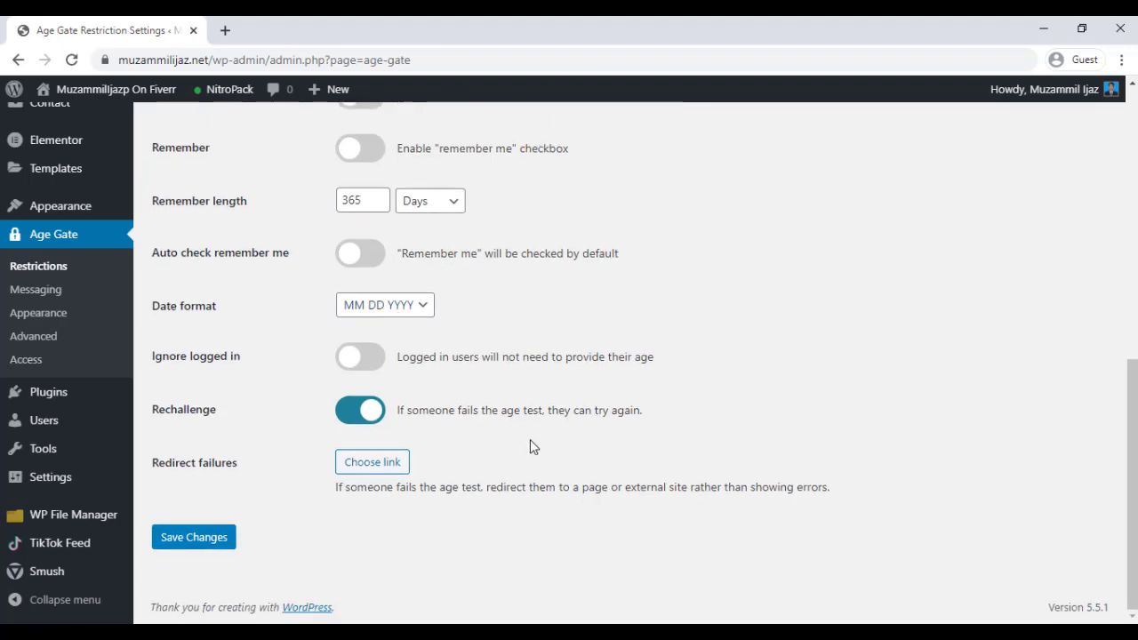
- Save the Age Gate restriction settings
scroll(530, 446, "up", 7)
scroll(251, 544, "down", 5)
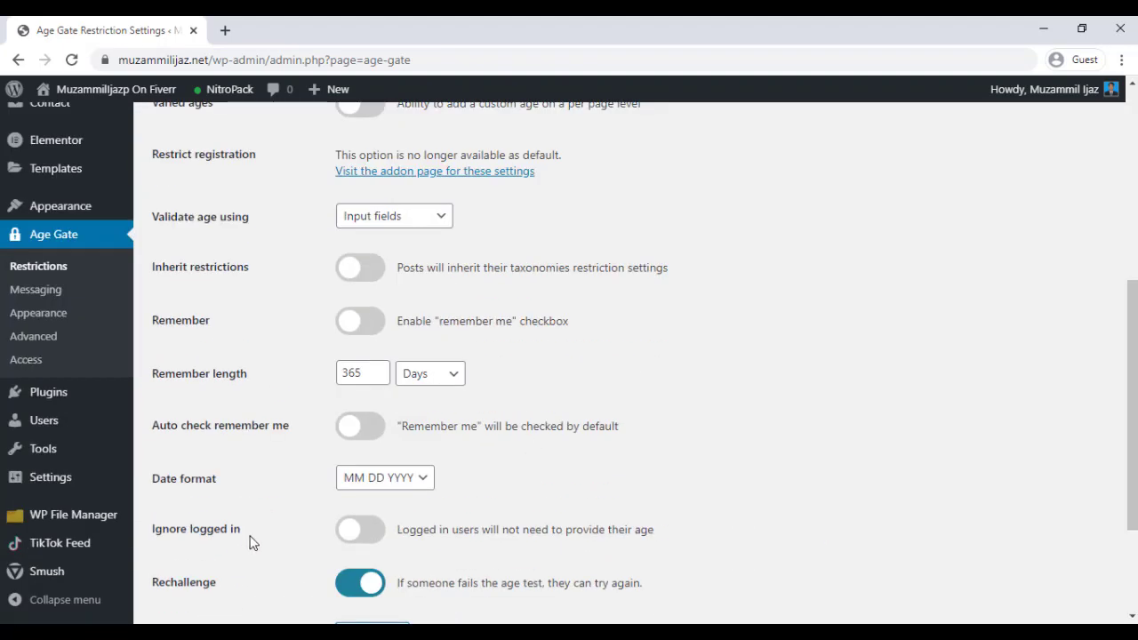
scroll(302, 498, "down", 3)
left_click(220, 537)
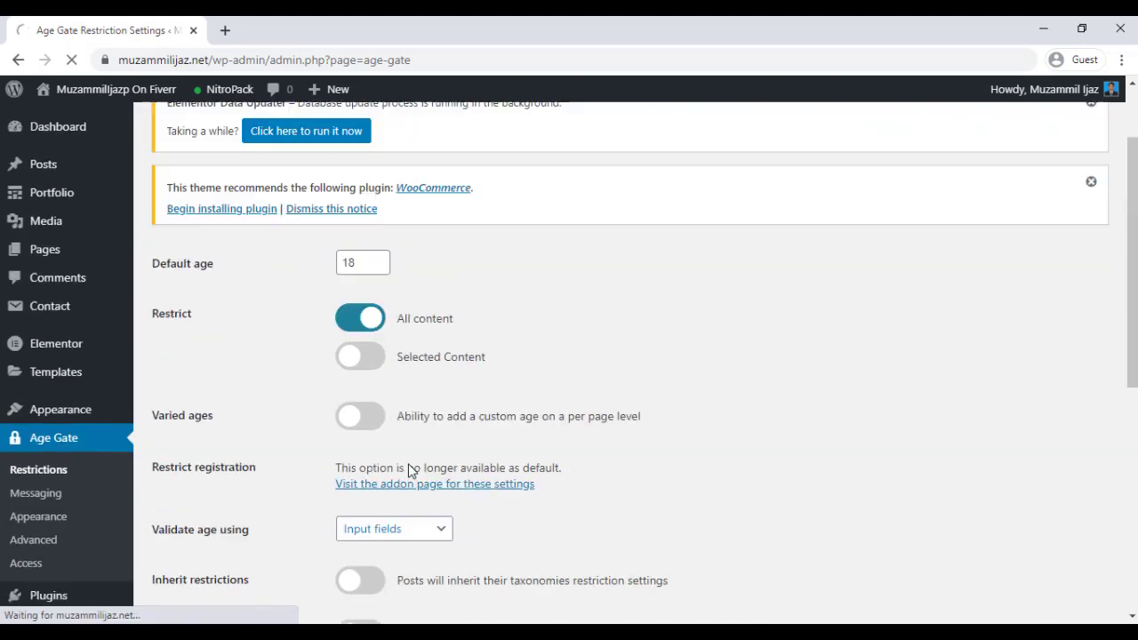
- Open the live site in a new tab and inspect the date fields of its age gate
scroll(410, 469, "down", 3)
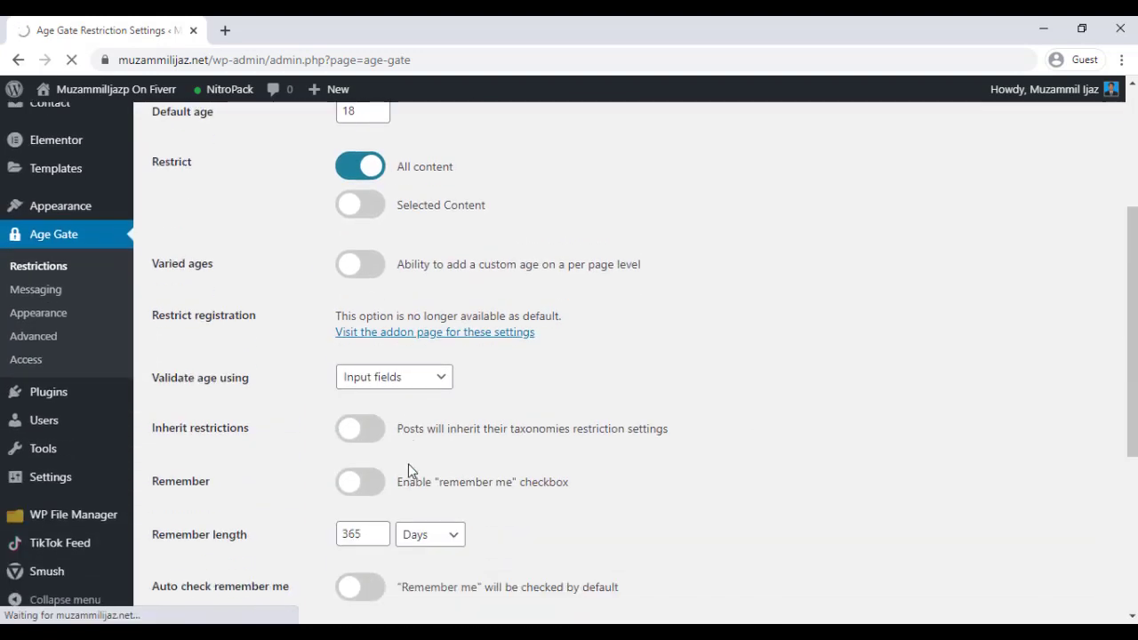
scroll(329, 457, "down", 4)
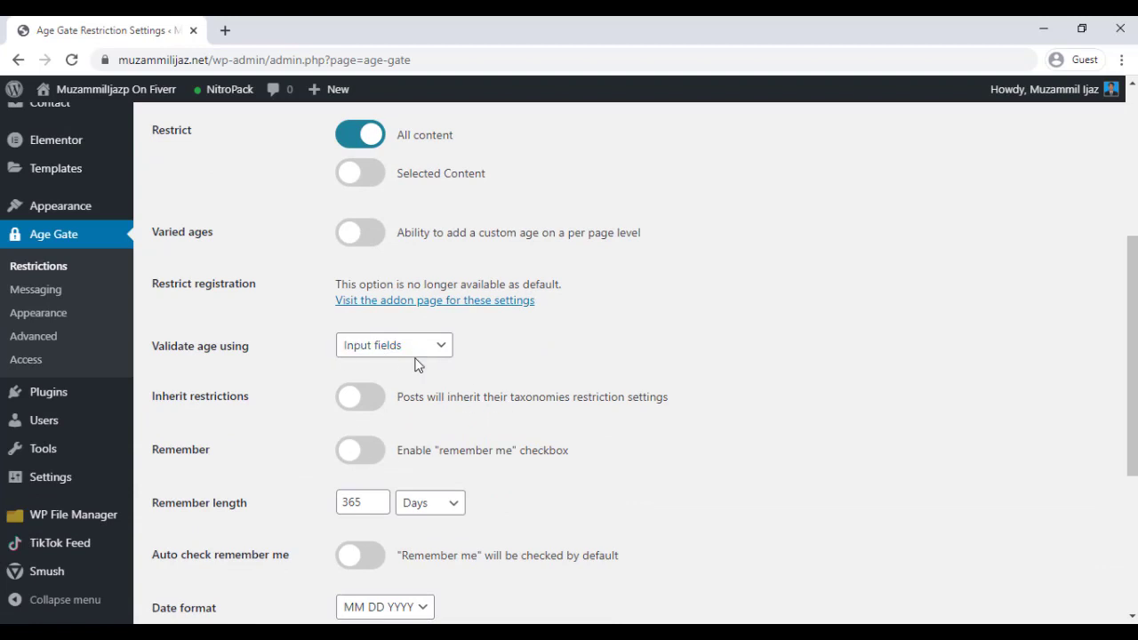
mouse_move(76, 96)
right_click(65, 123)
left_click(86, 140)
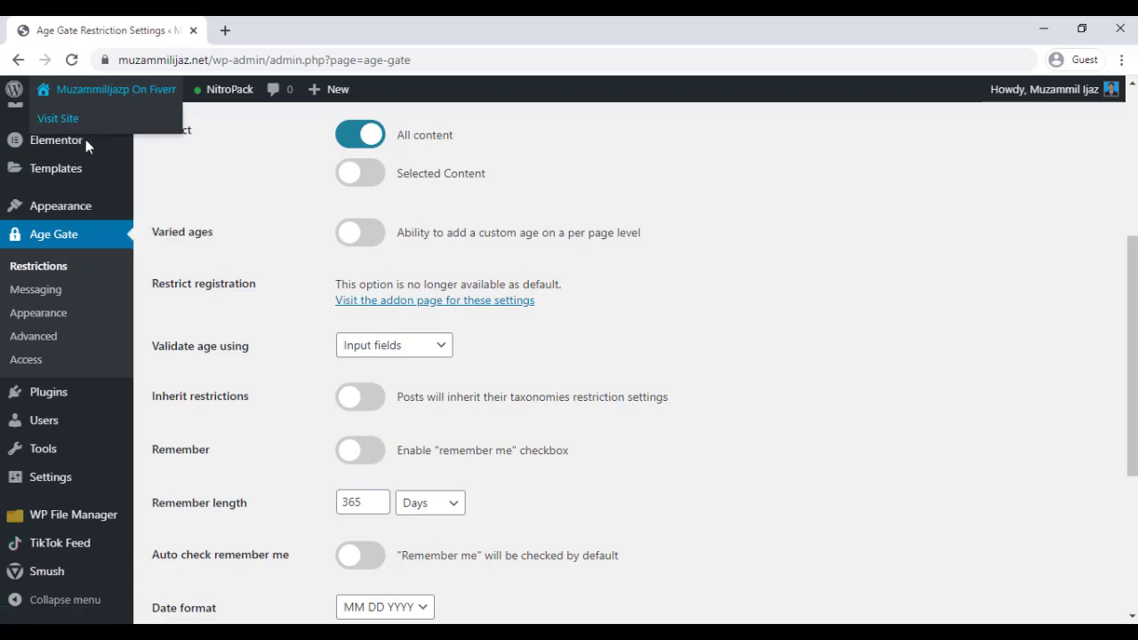
left_click(305, 22)
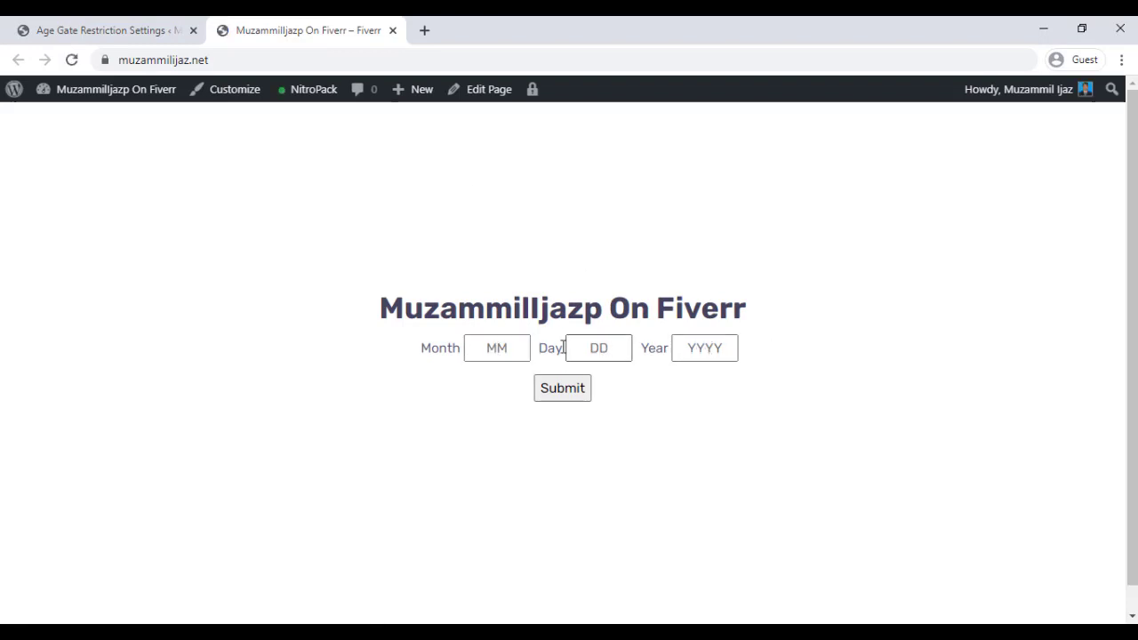
left_click(517, 348)
left_click(755, 355)
- Open the Age Gate messaging settings and compare the headline and sub headline fields with the age gate on the live site
left_click(166, 26)
scroll(267, 249, "up", 4)
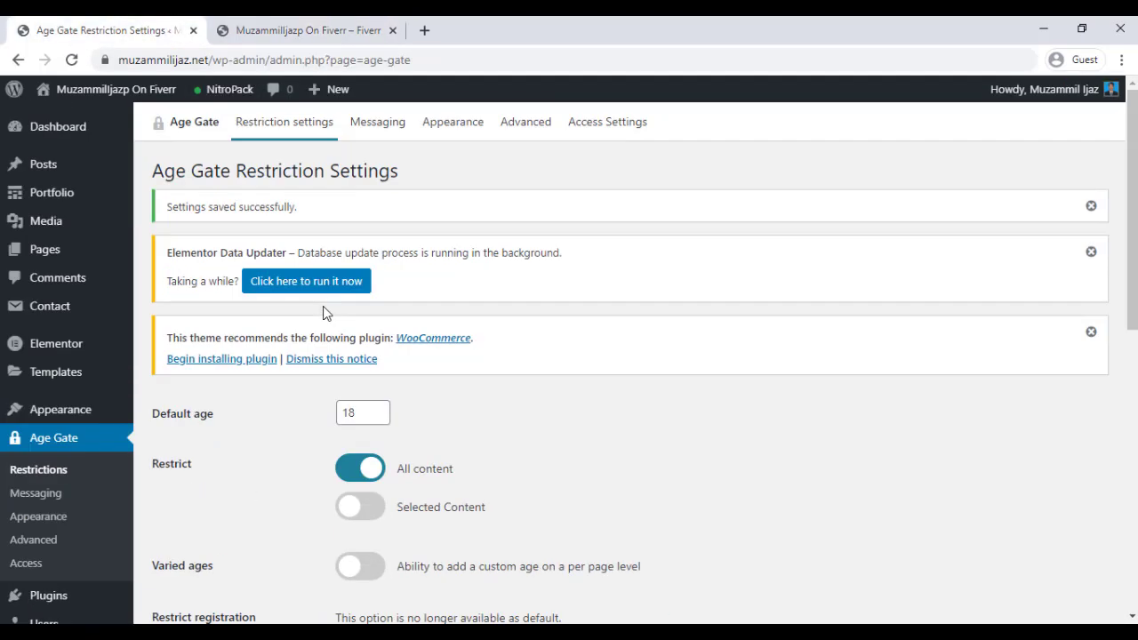
left_click(394, 122)
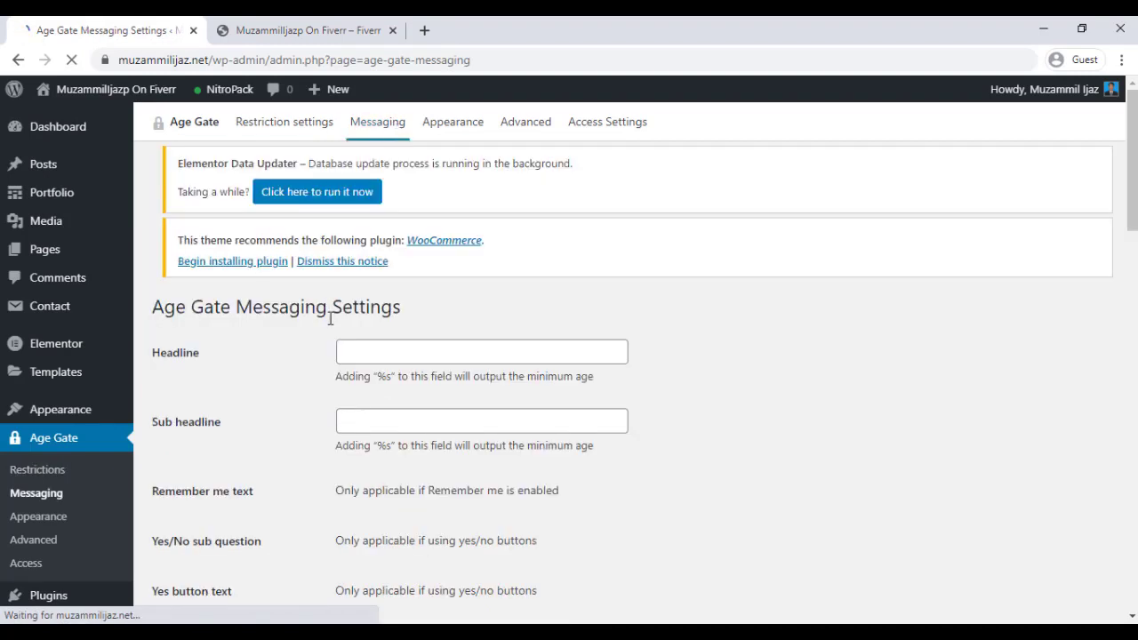
left_click(394, 353)
scroll(394, 353, "down", 1)
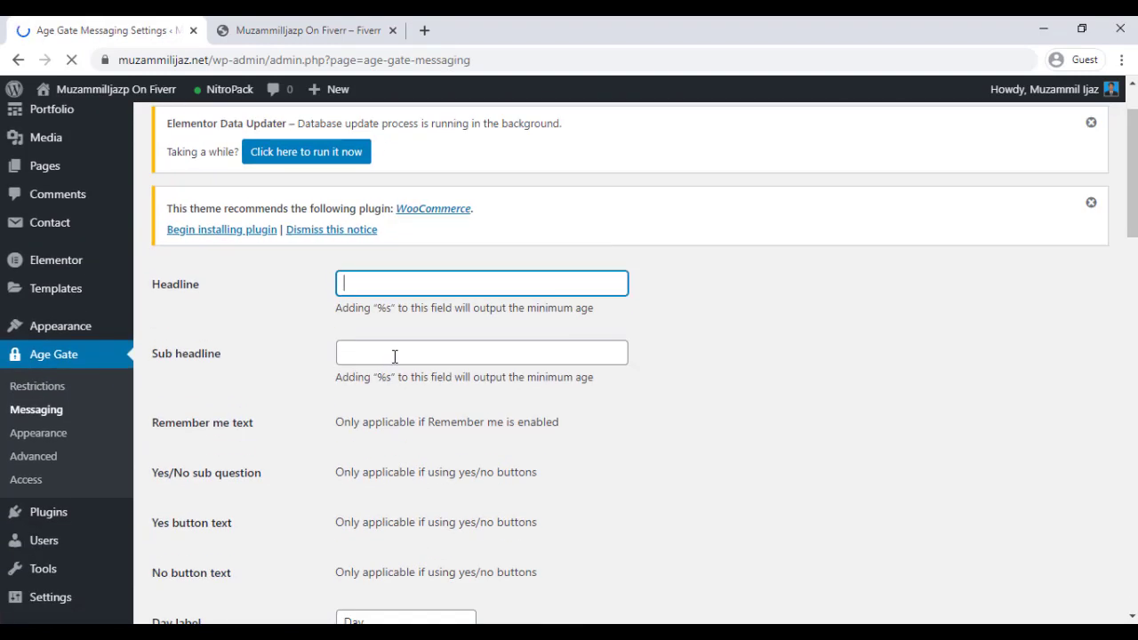
left_click(394, 357)
left_click(302, 31)
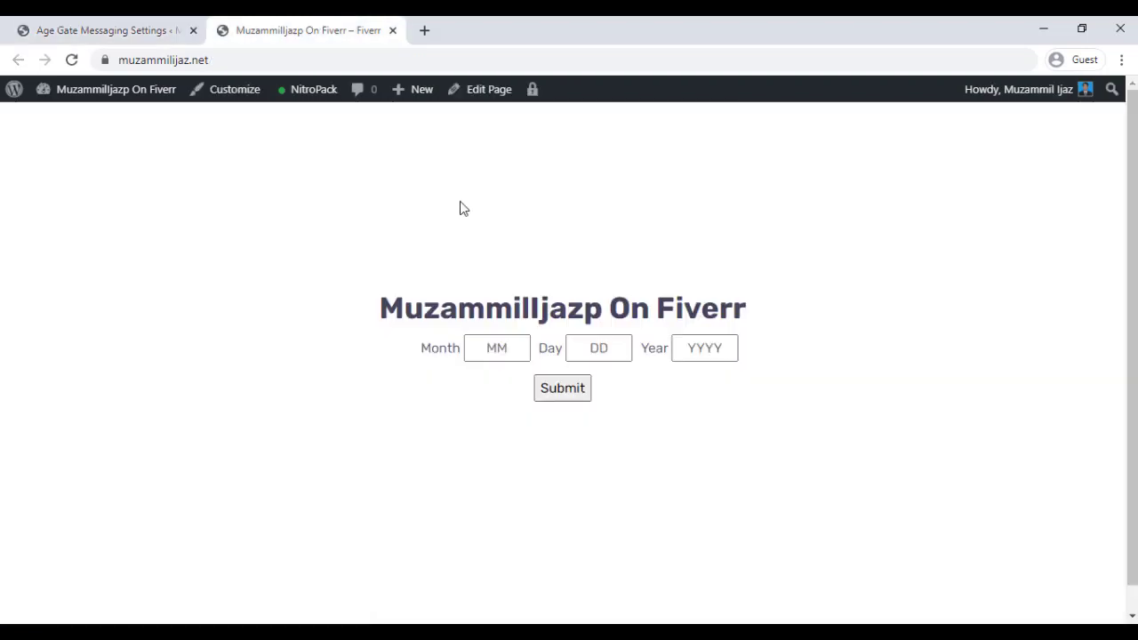
left_click(62, 28)
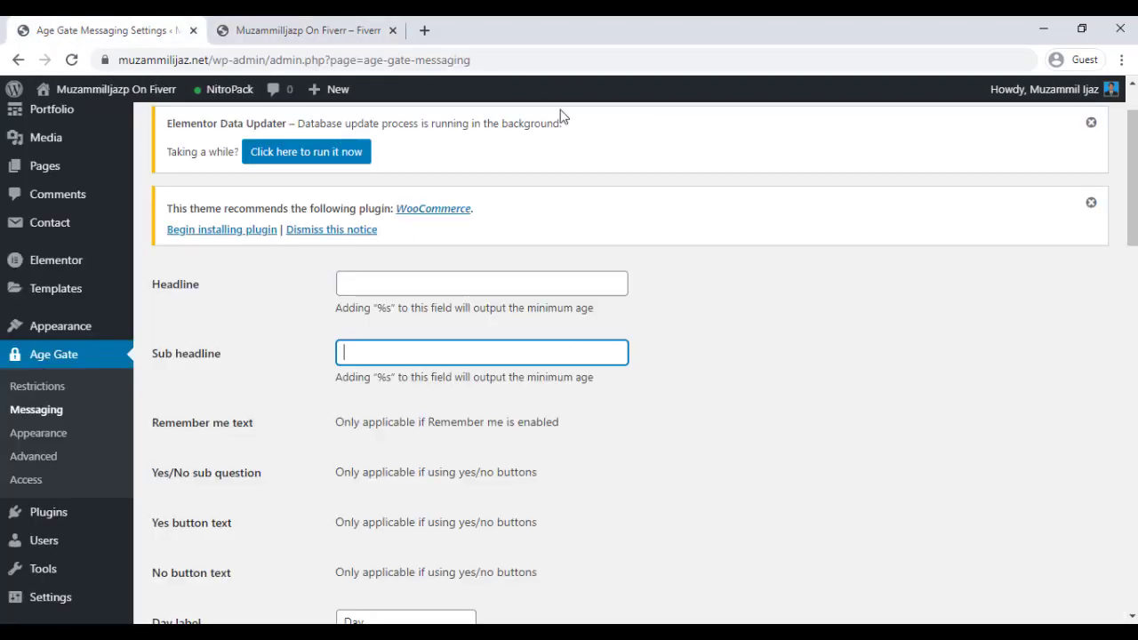
scroll(299, 207, "up", 1)
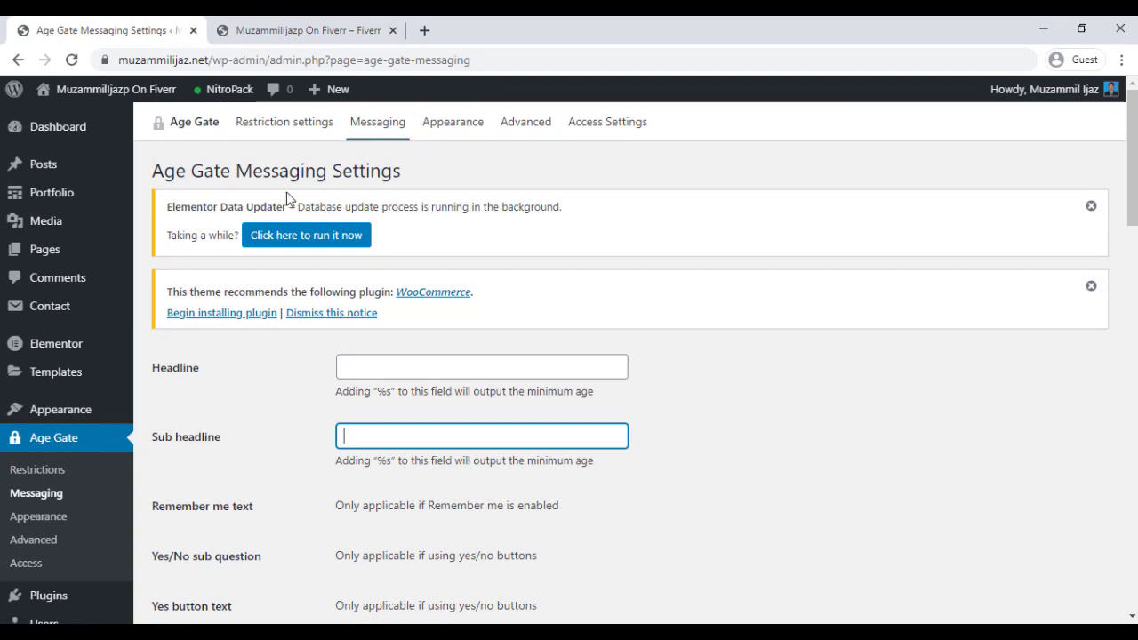
- Return to the restriction settings and change the age validation method to Yes/No
left_click(263, 133)
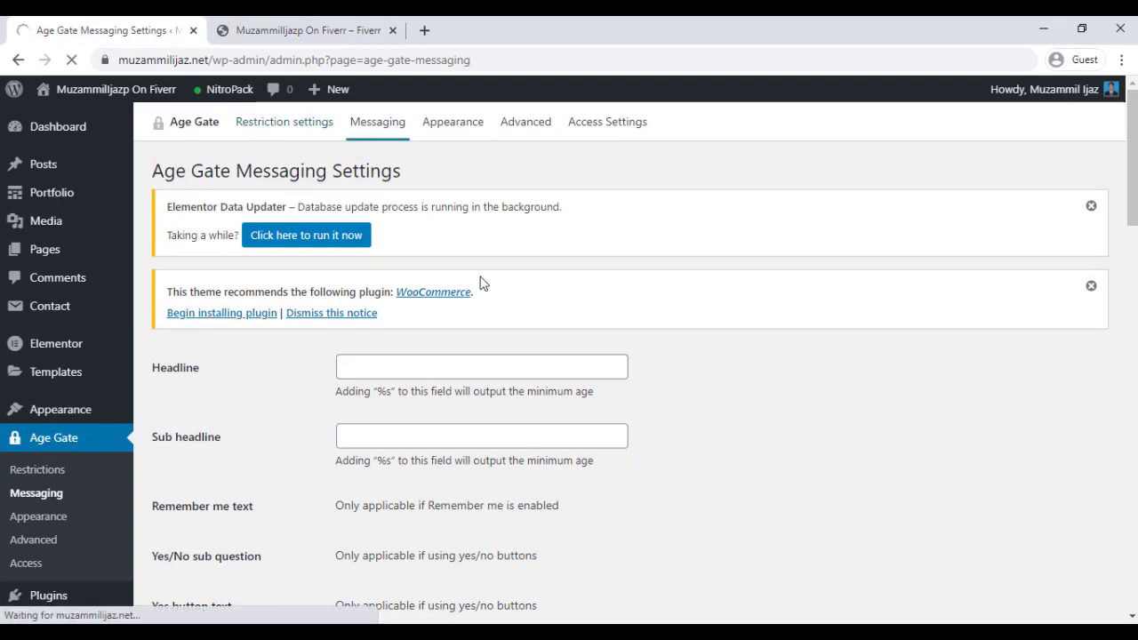
scroll(483, 283, "down", 7)
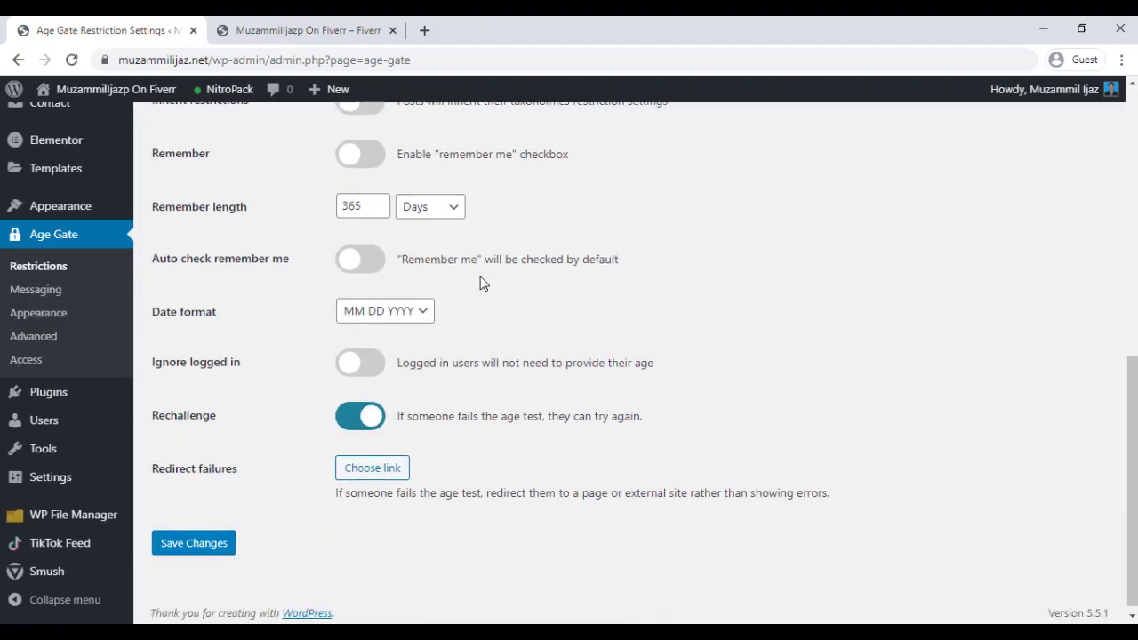
scroll(483, 283, "up", 3)
left_click(374, 359)
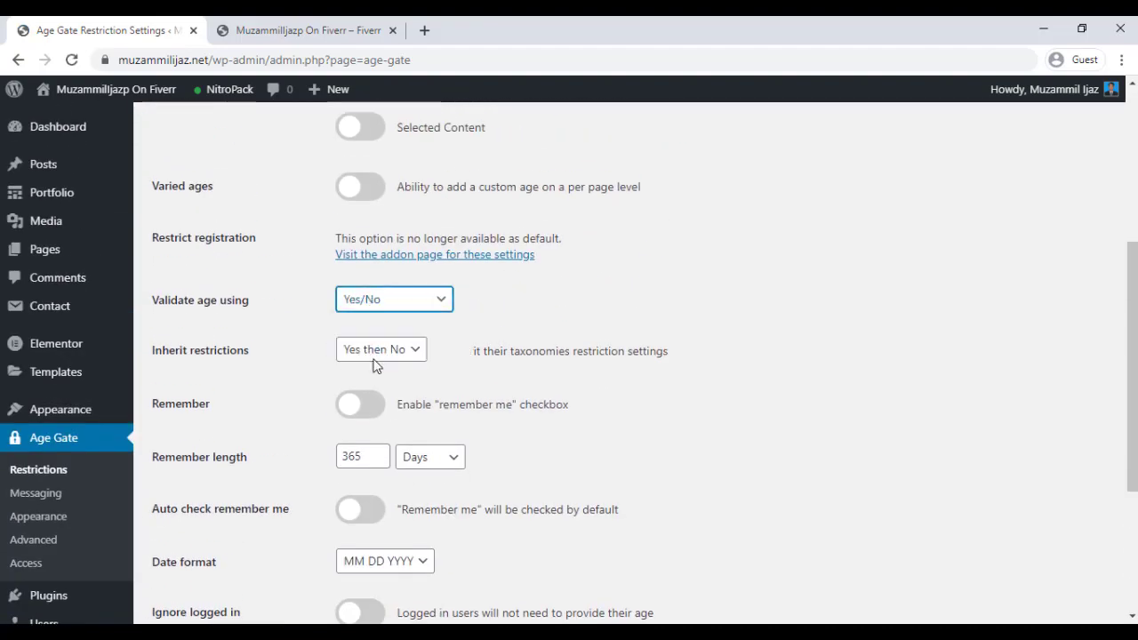
- Choose Yes then No as the button order and save the restriction settings
scroll(432, 405, "down", 3)
scroll(432, 401, "up", 3)
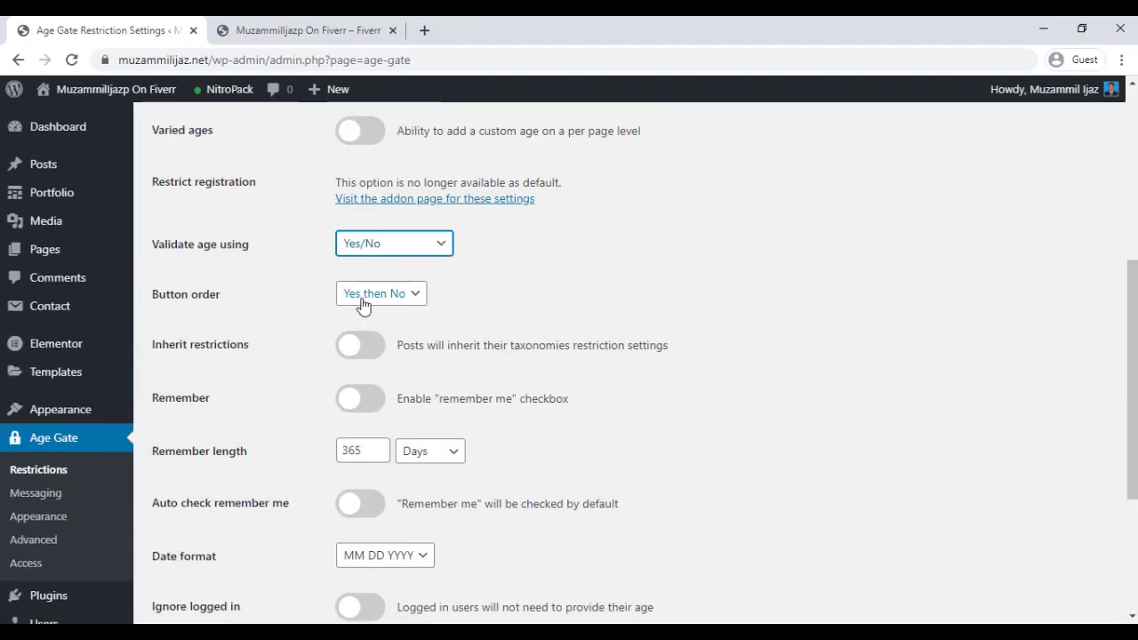
left_click(363, 305)
left_click(368, 312)
scroll(343, 415, "down", 3)
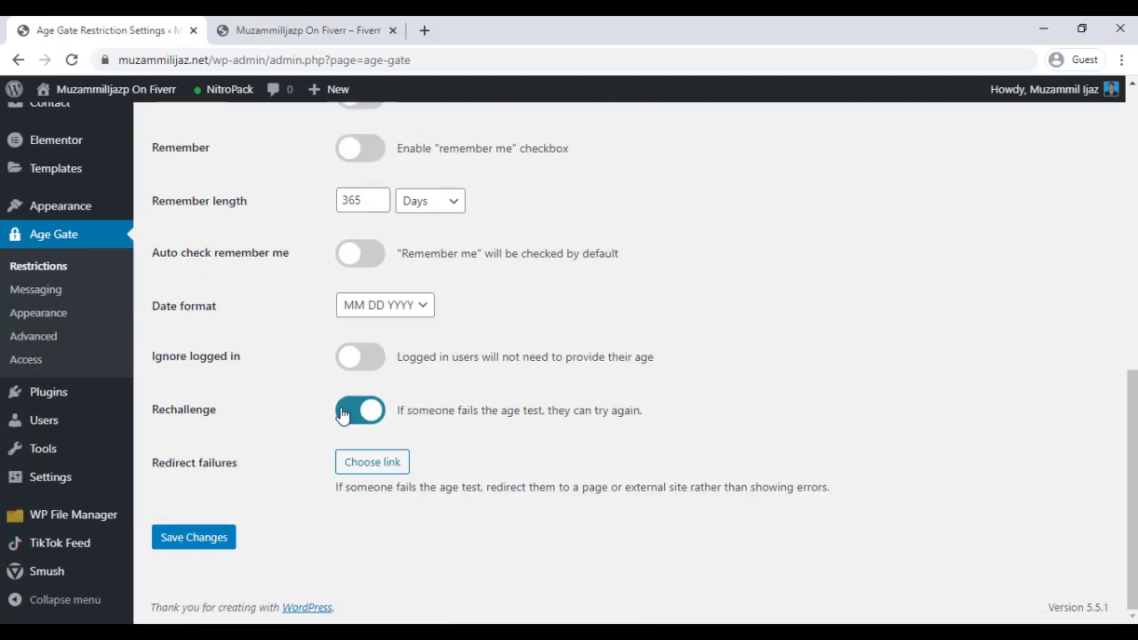
left_click(204, 540)
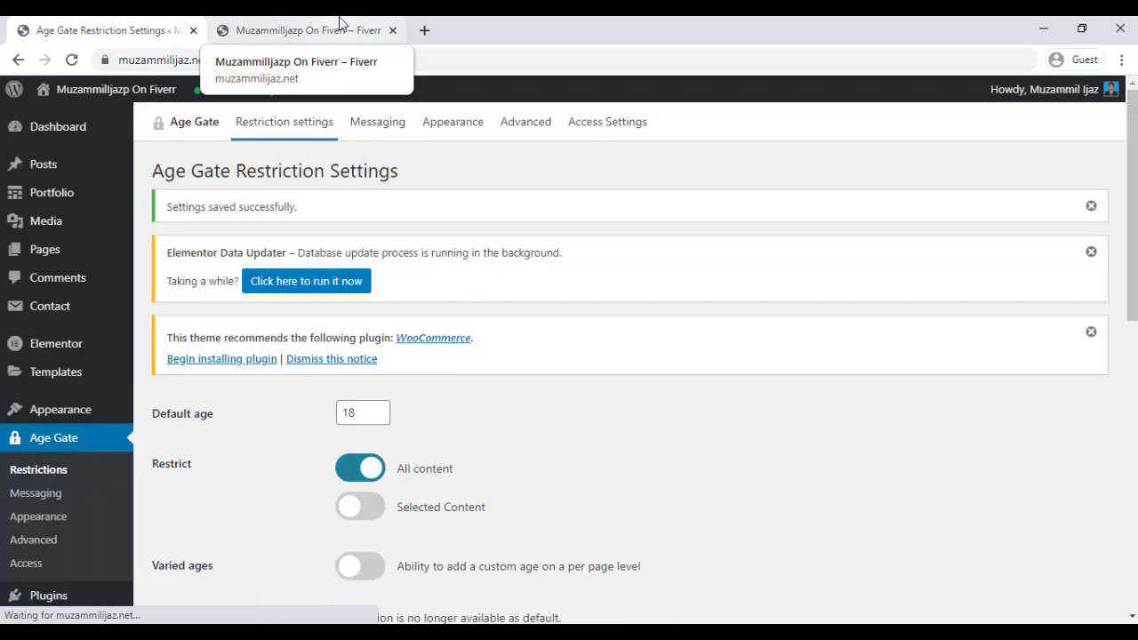
- Reload the live site, check the age question, answer Yes to enter, and return to the restriction settings
left_click(339, 21)
left_click(72, 60)
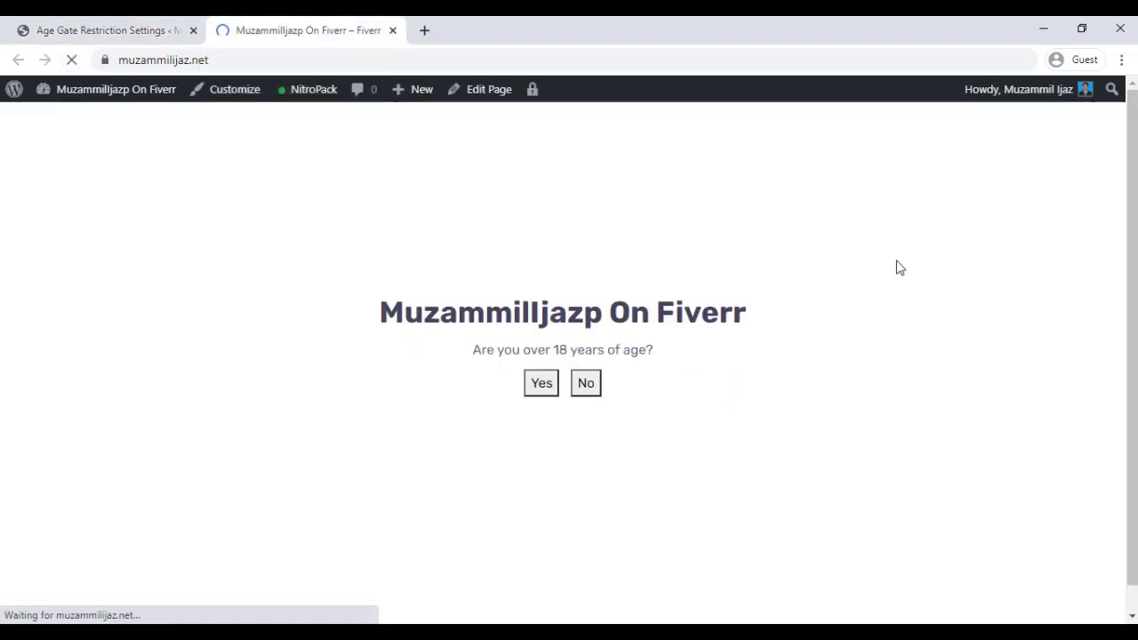
double_click(559, 349)
triple_click(567, 348)
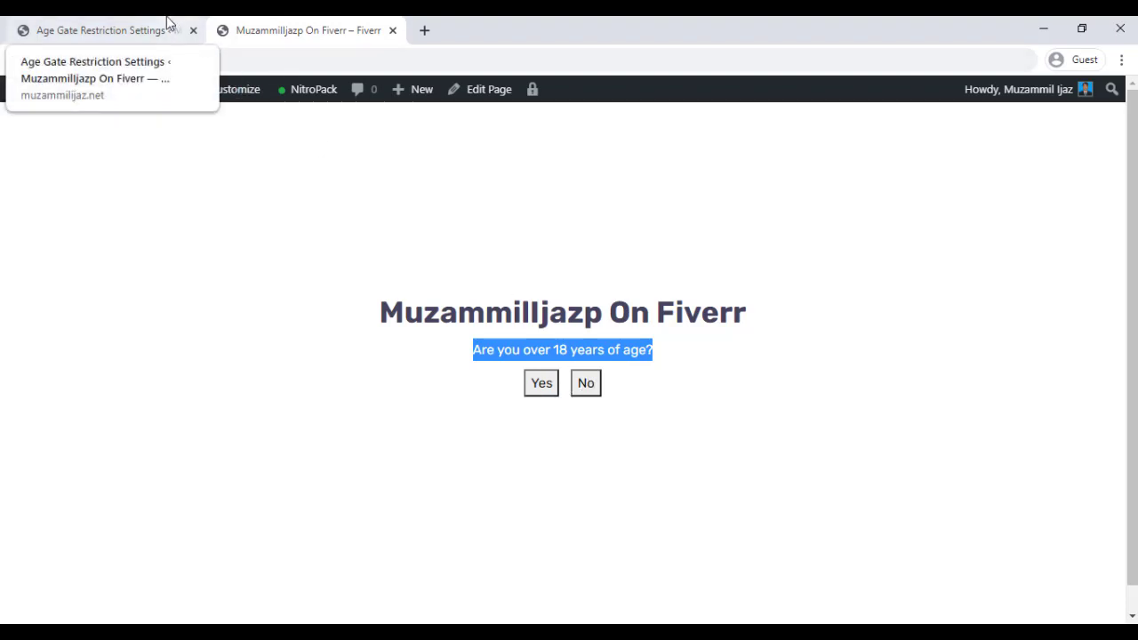
left_click(556, 400)
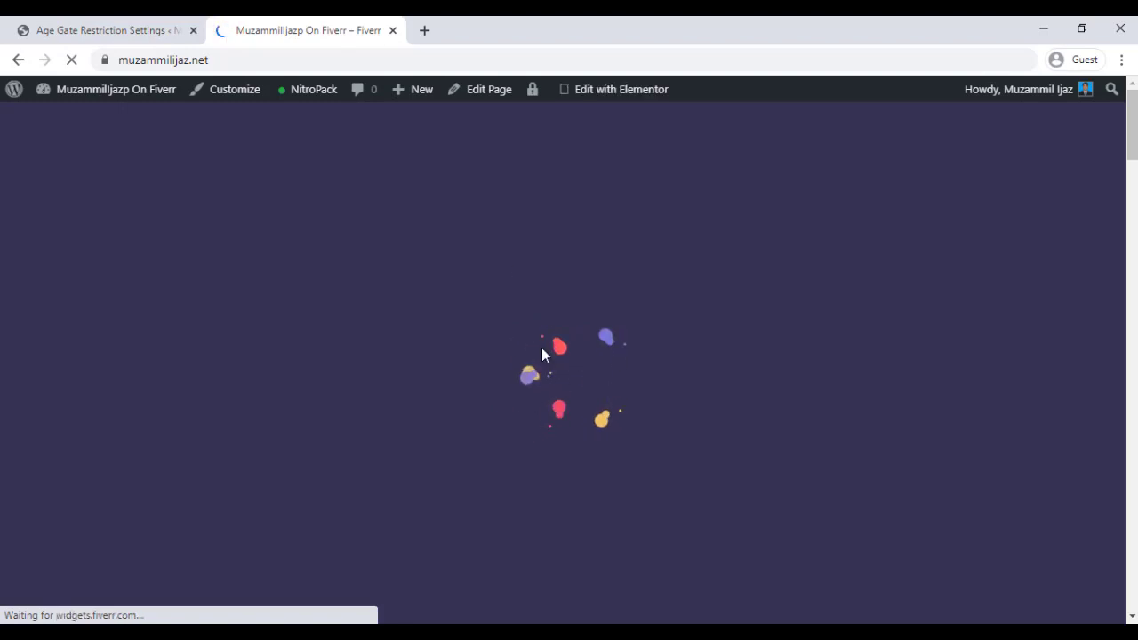
left_click(145, 27)
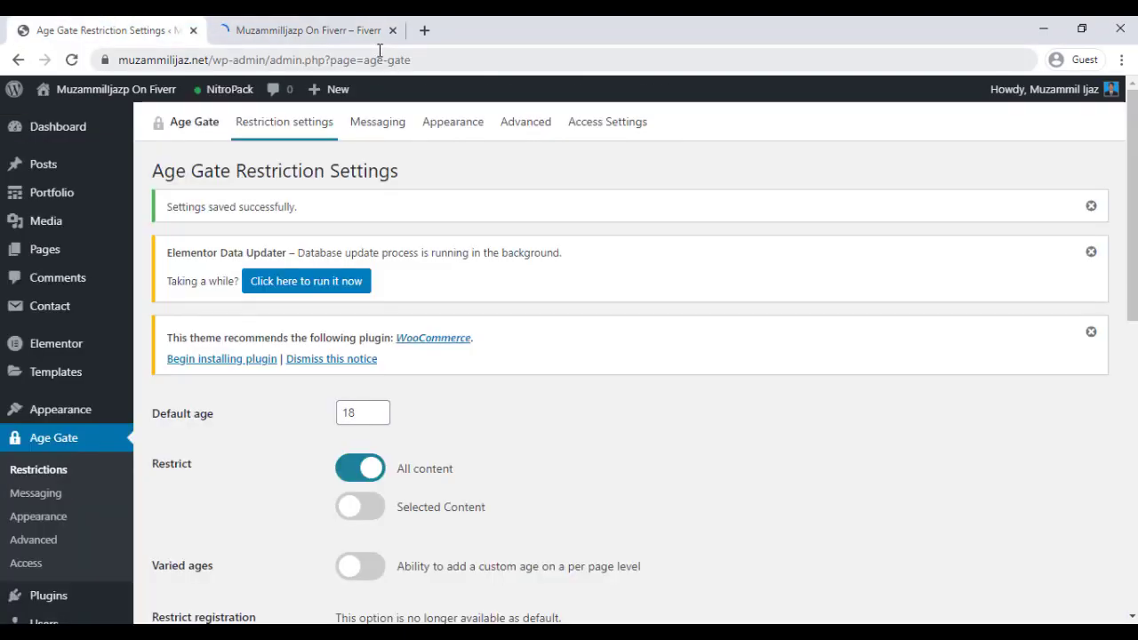